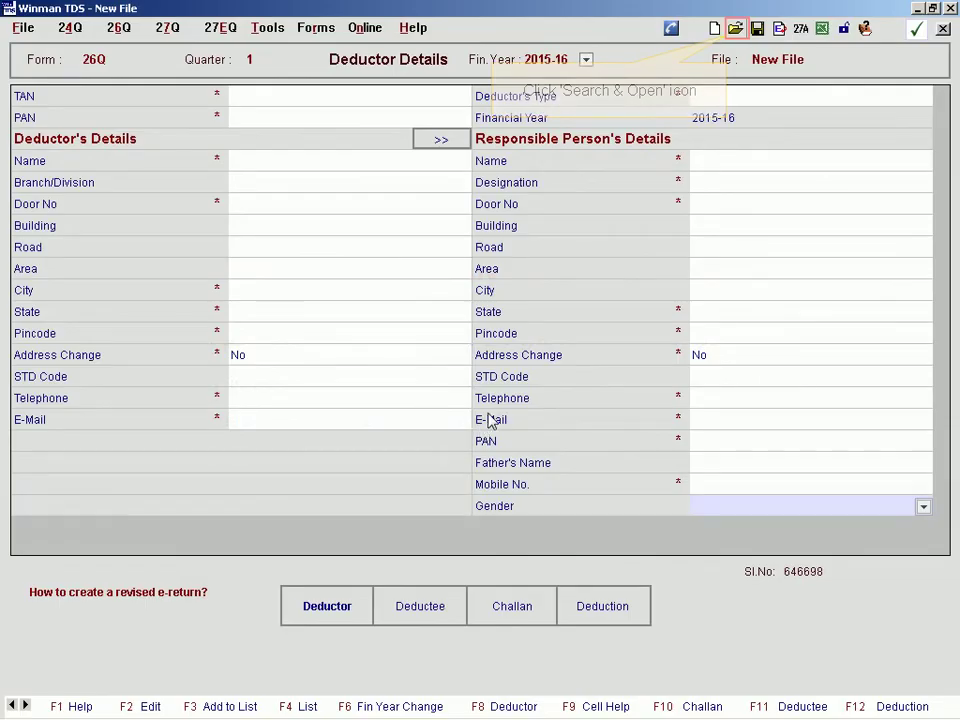
- Open the Super Traders Form 26Q Quarter 1 file from the saved file list
click(736, 29)
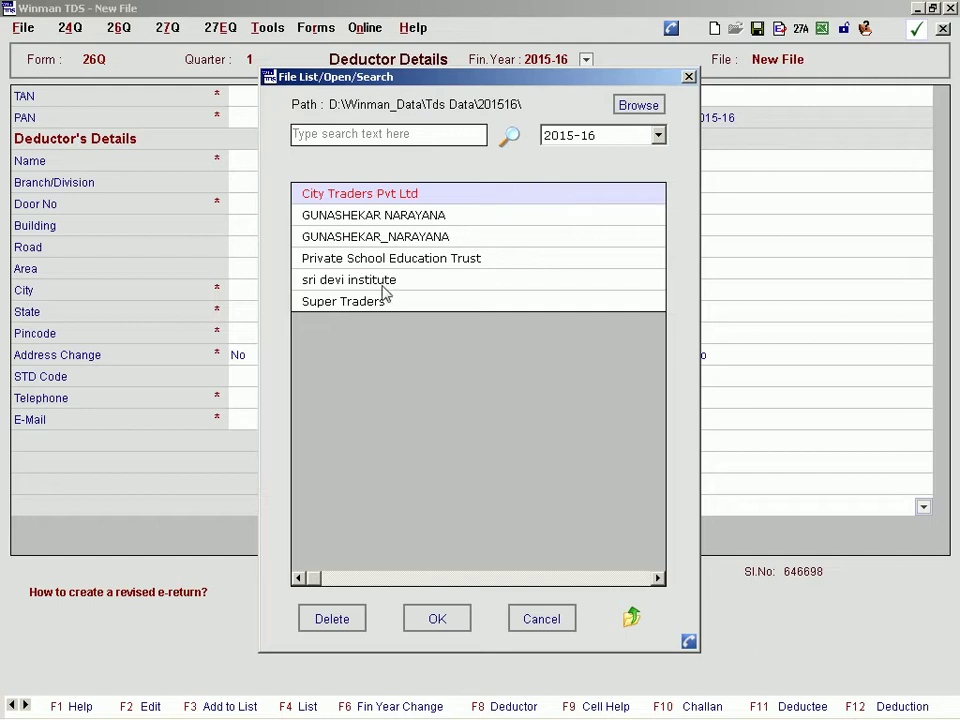
click(352, 305)
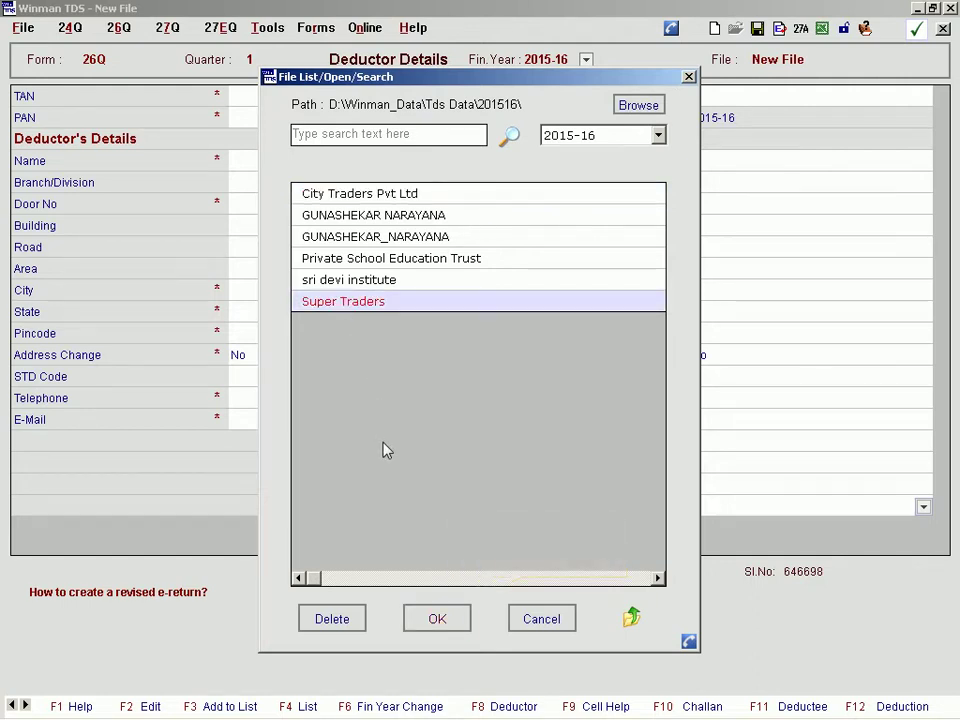
click(430, 621)
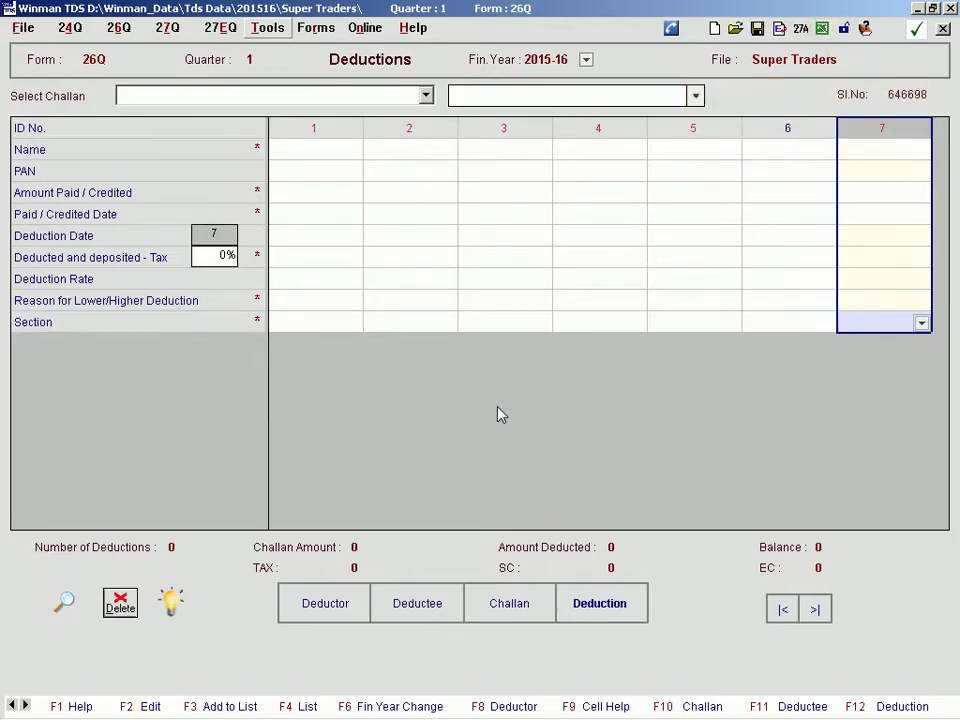
- Export a blank import-format template, saving it as Super Traders_1516_26Q.xlsm on the Desktop
click(821, 30)
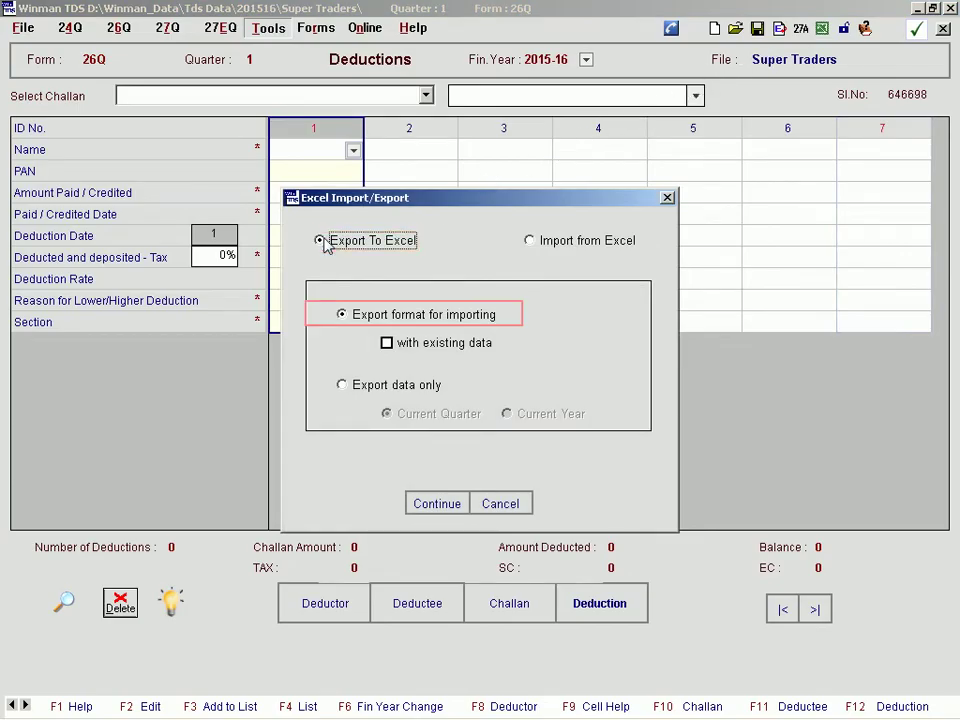
click(342, 315)
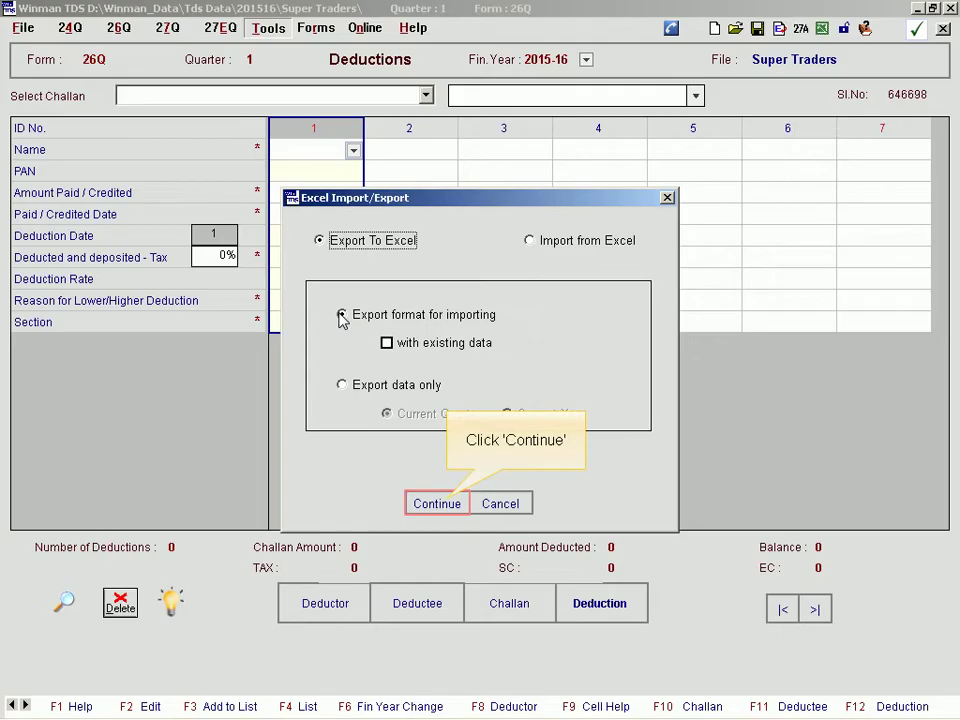
click(437, 504)
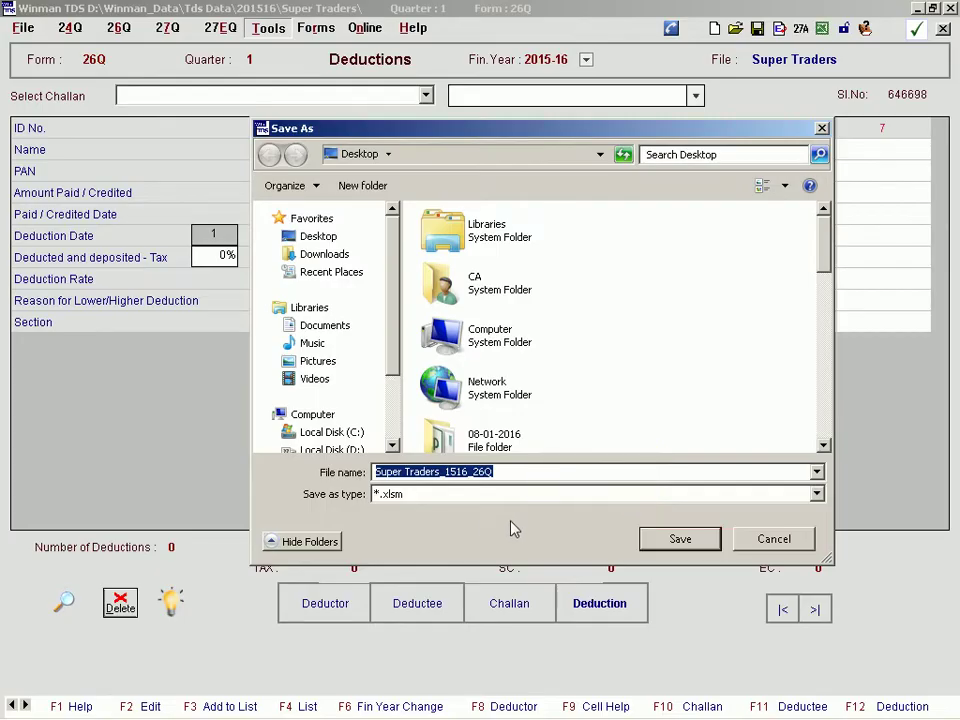
click(680, 540)
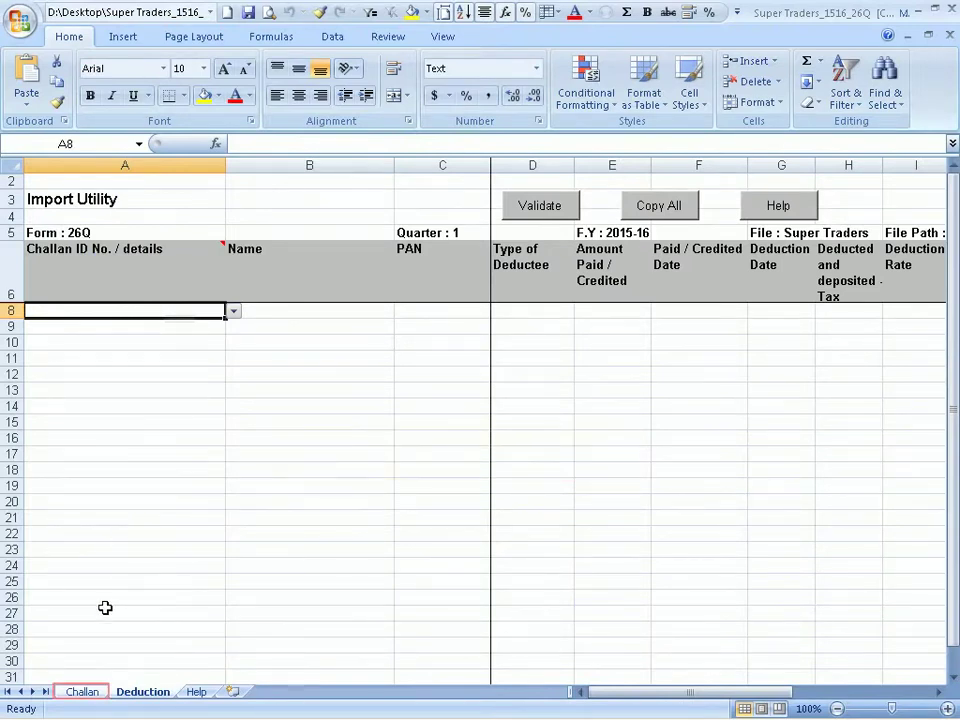
- Enter the four Quarter 1 challans on the template's Challan sheet, then switch to its Deduction sheet
click(84, 693)
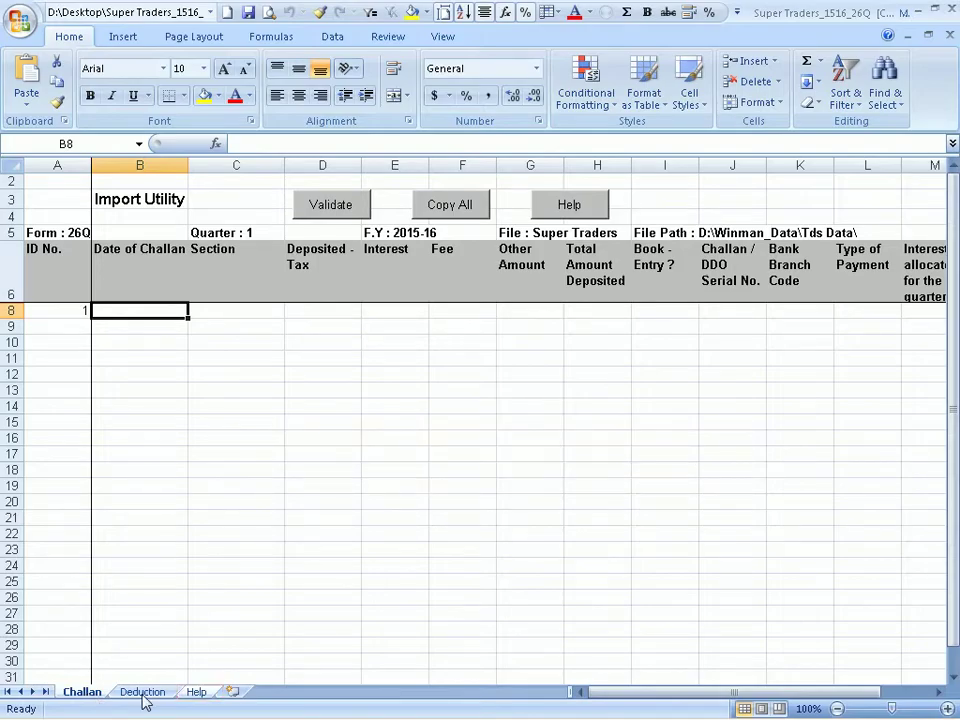
click(205, 697)
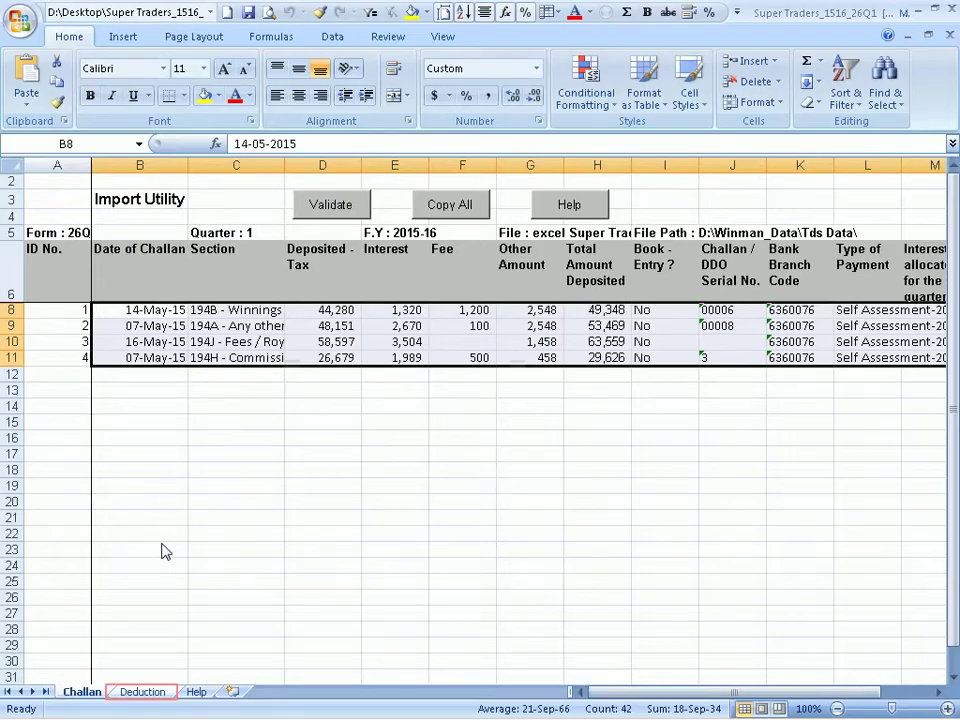
click(142, 691)
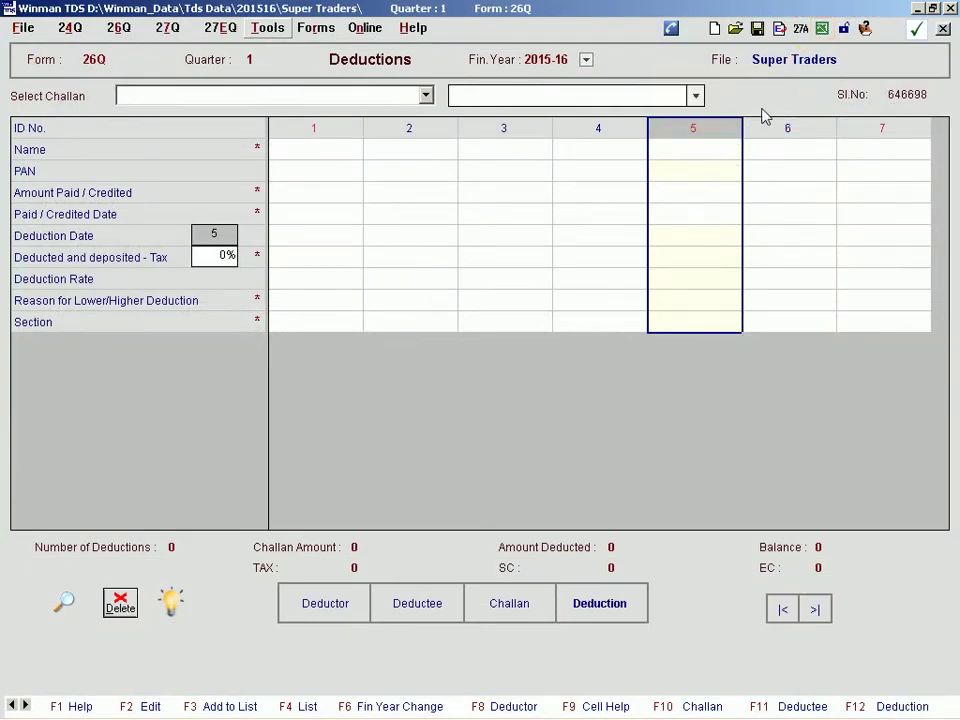
- Import the filled Excel template with Append to existing data and confirm the append
click(821, 30)
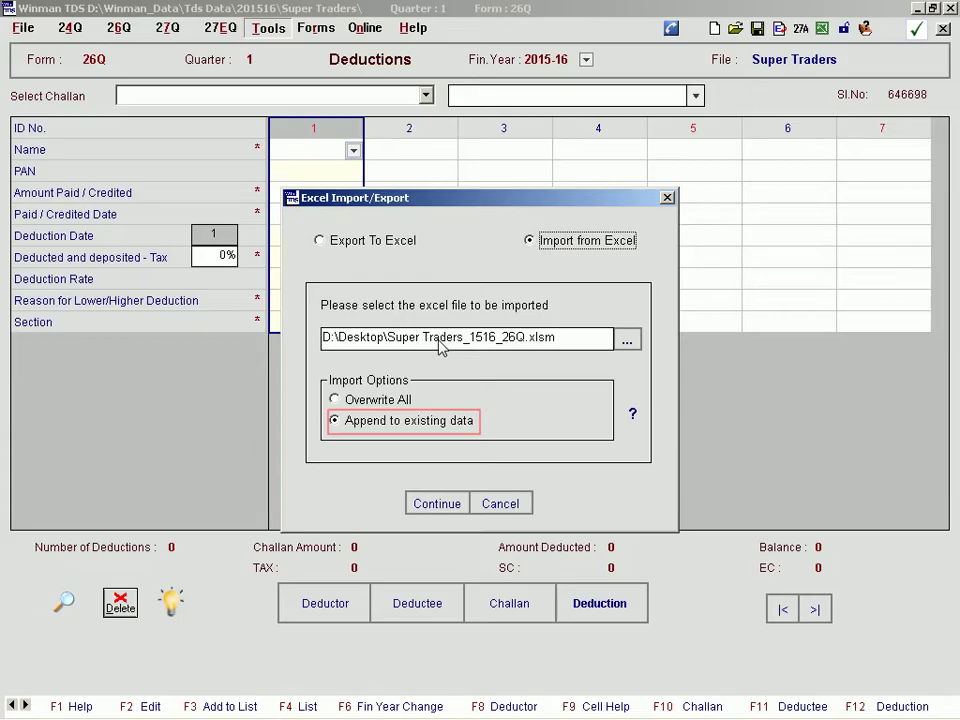
click(338, 424)
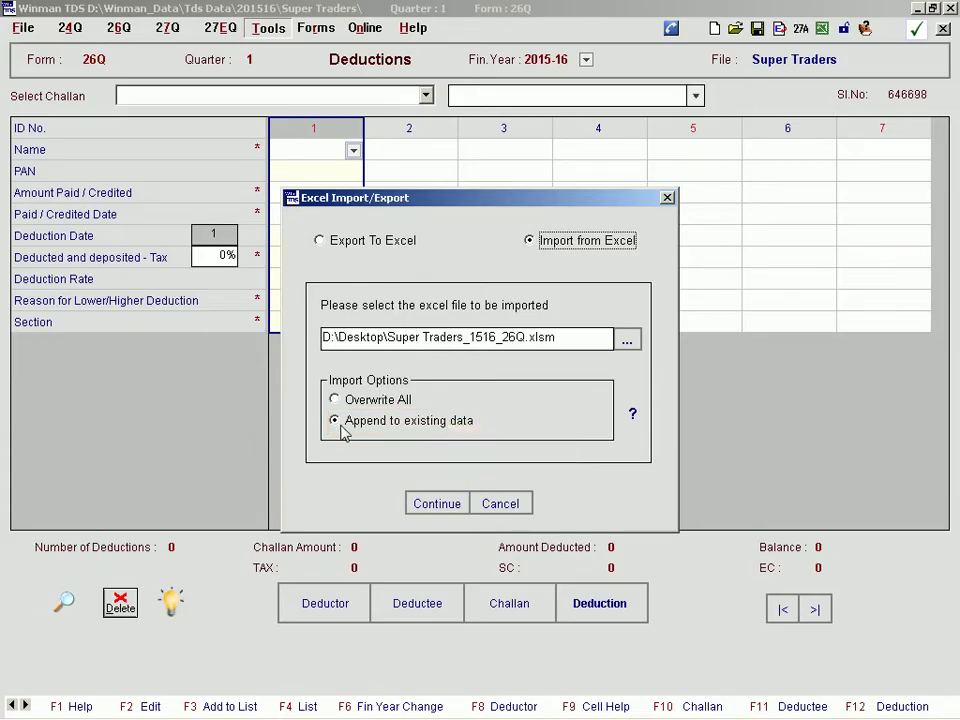
click(437, 504)
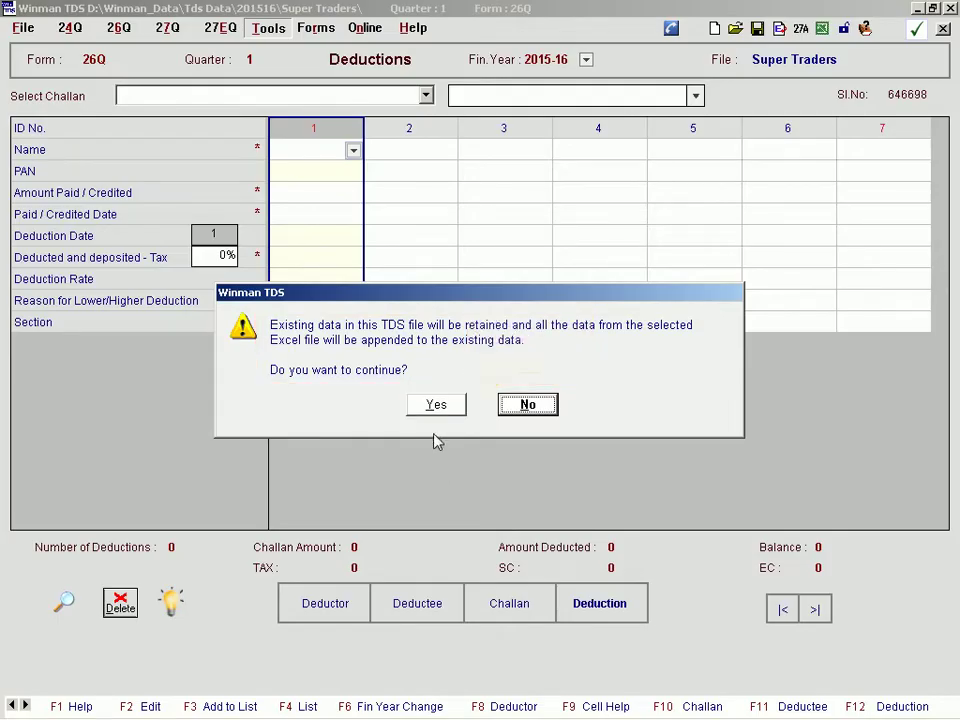
click(432, 407)
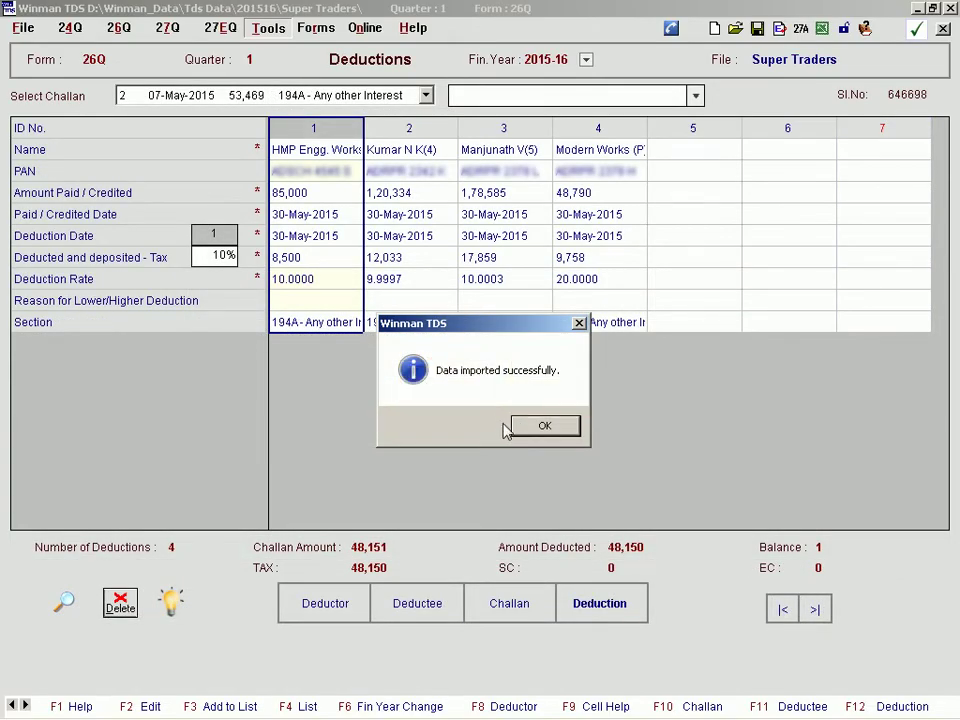
- Review the 194B - Winnings challan's deductions, the deductee list and the challan details
click(545, 427)
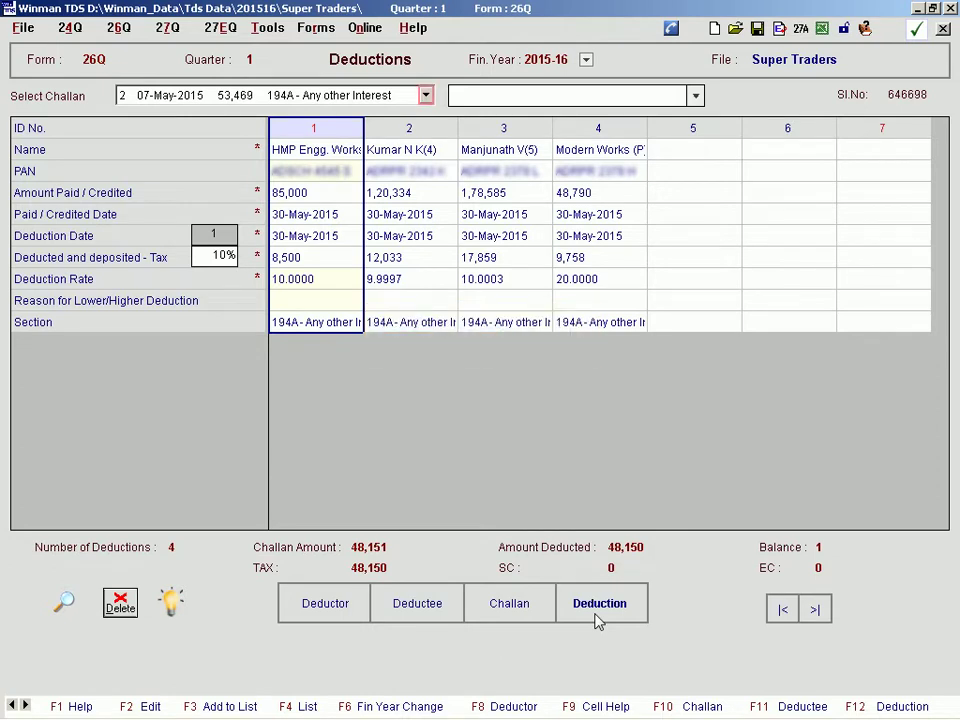
click(425, 96)
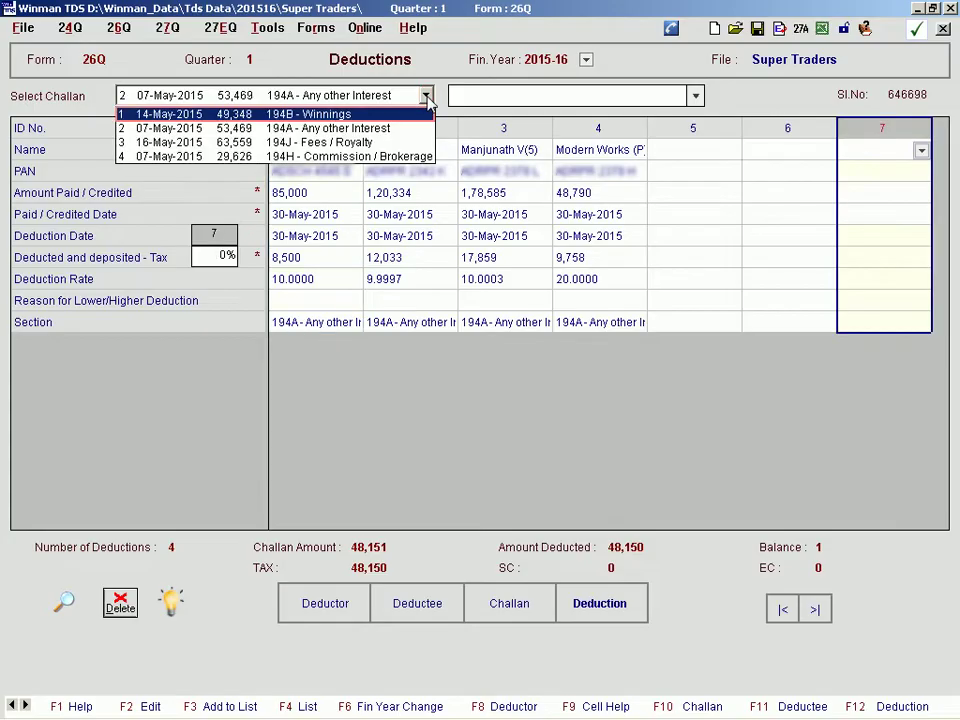
click(392, 114)
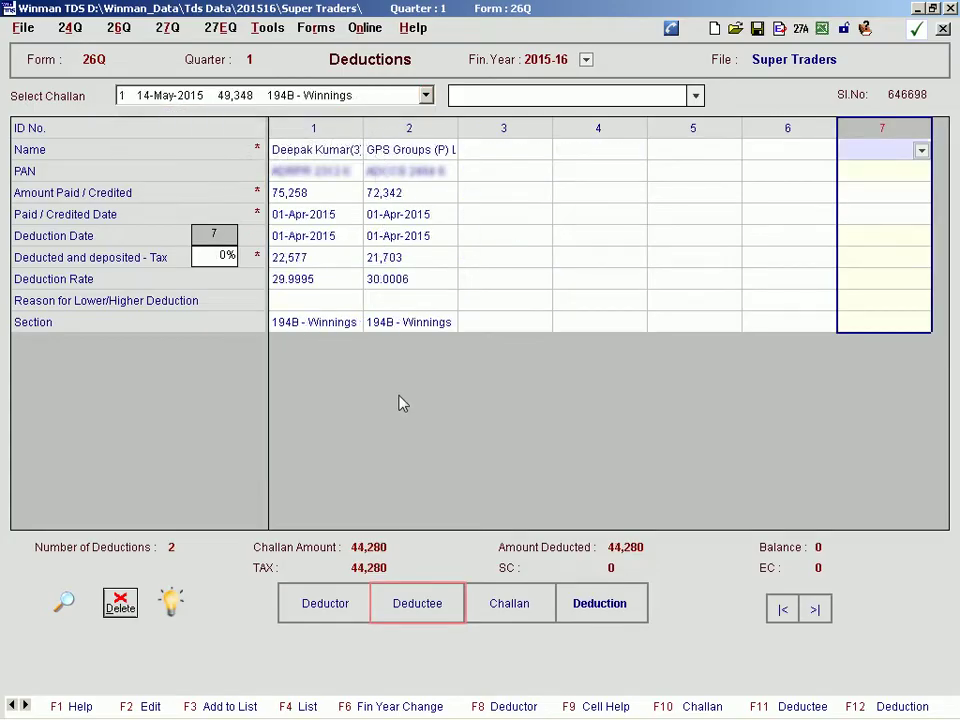
click(425, 617)
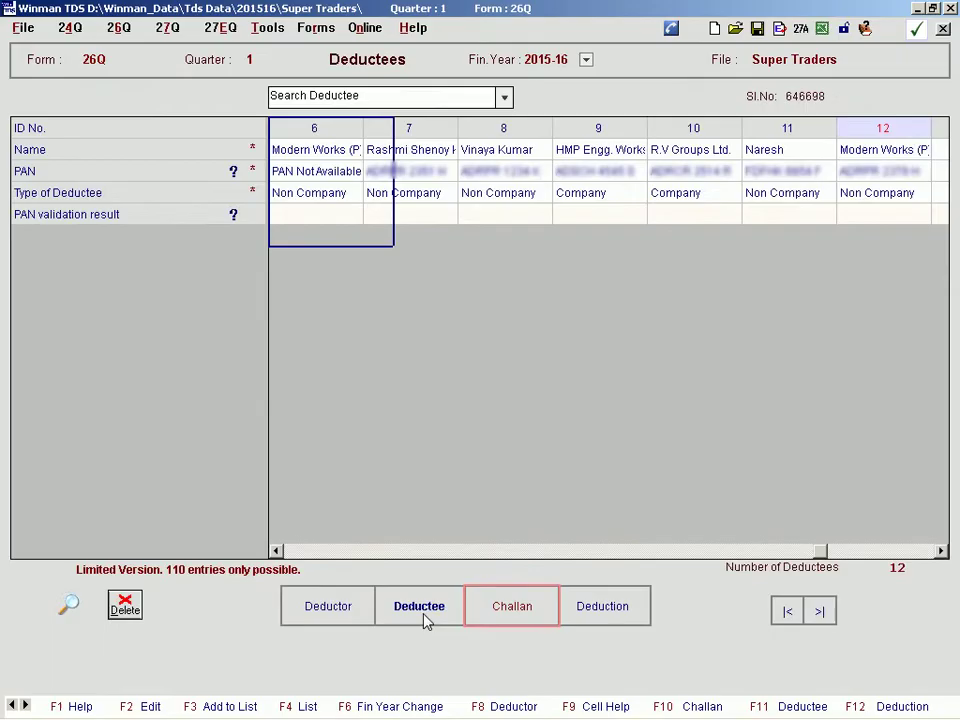
click(505, 617)
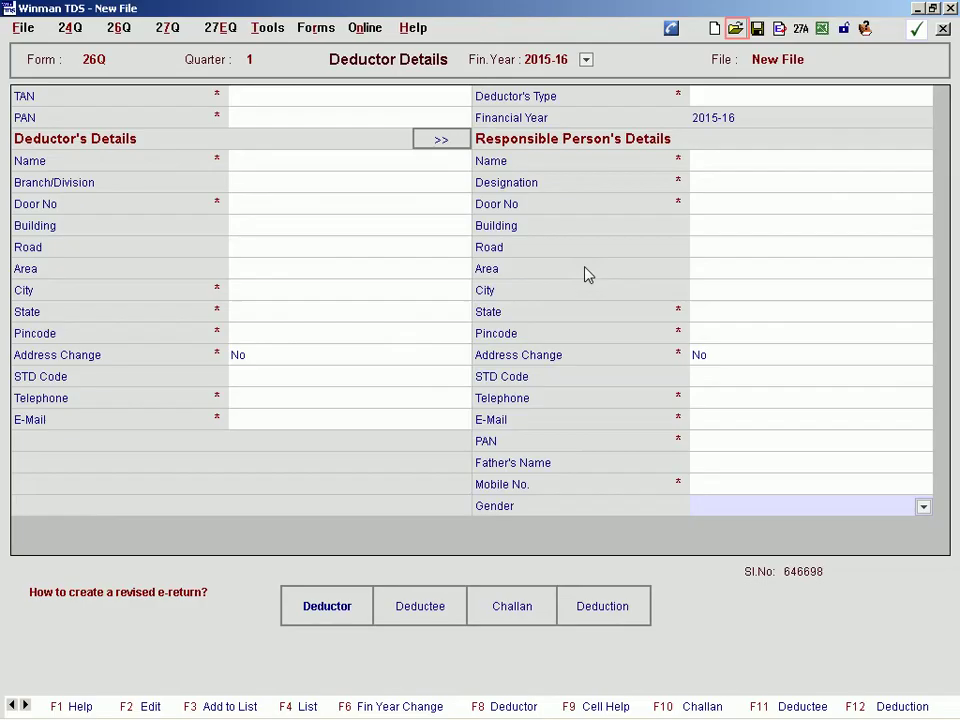
- Reopen the Super Traders file from the saved file list
click(737, 31)
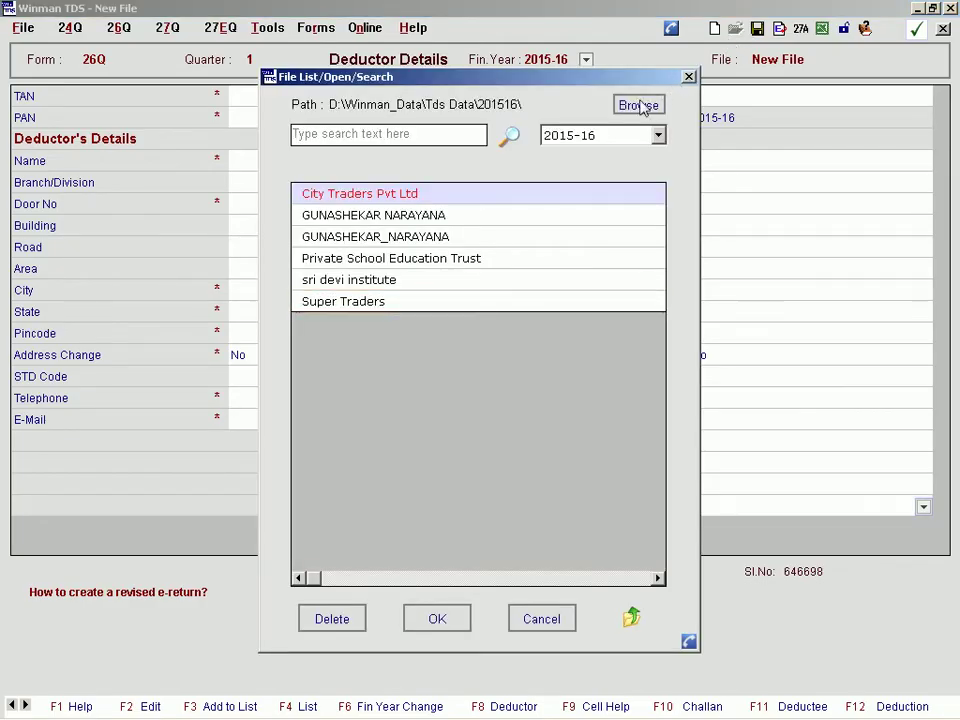
click(353, 309)
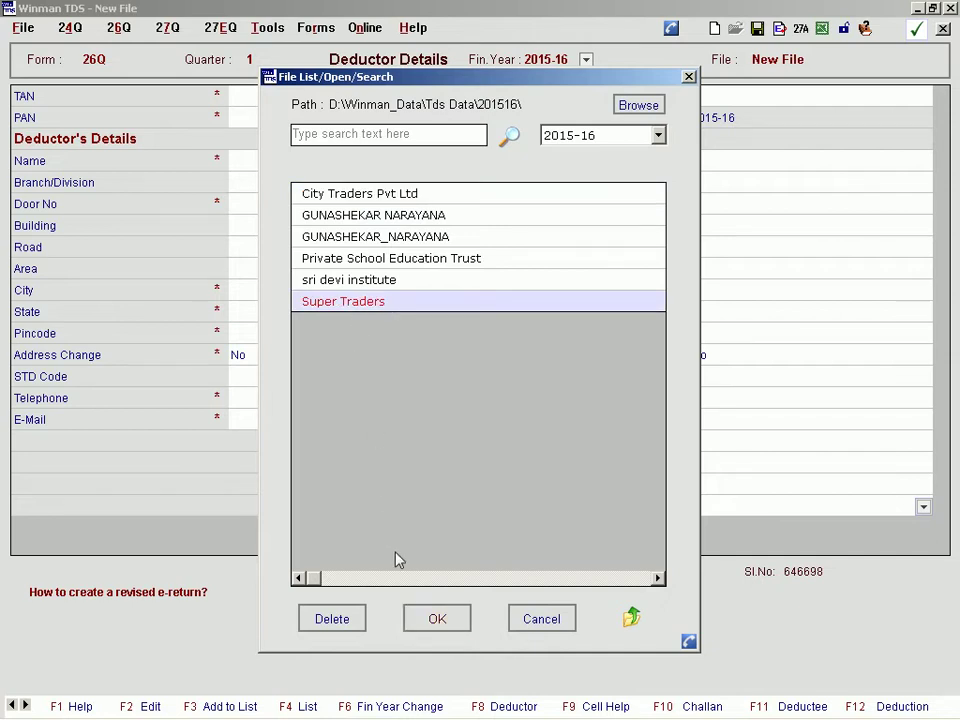
click(410, 623)
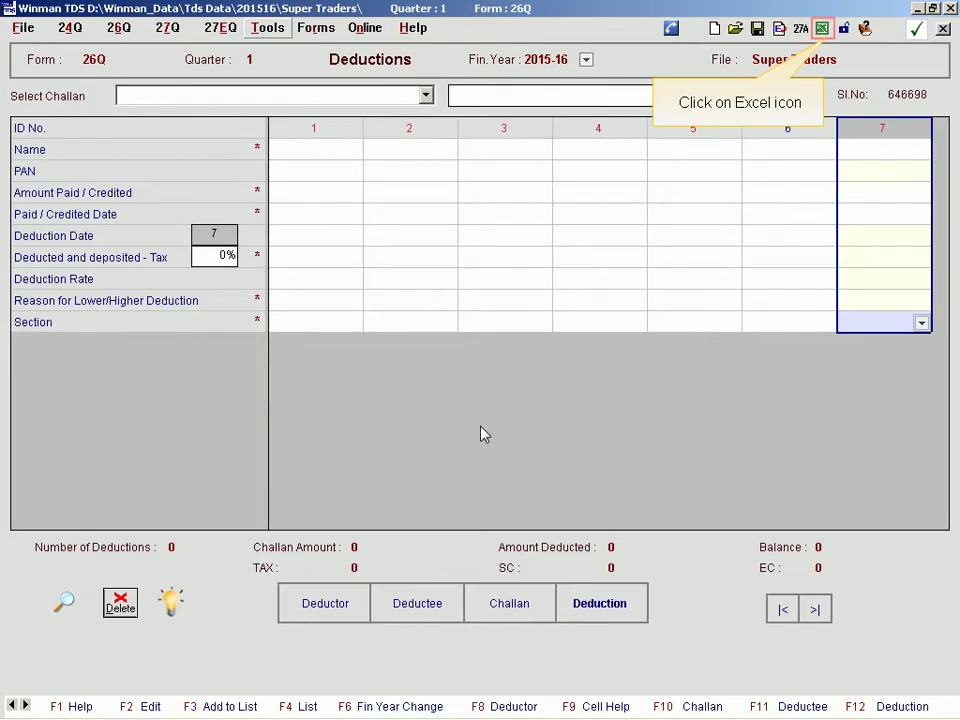
- Export the 26Q data with existing data to an Excel import template saved on the Desktop
click(824, 30)
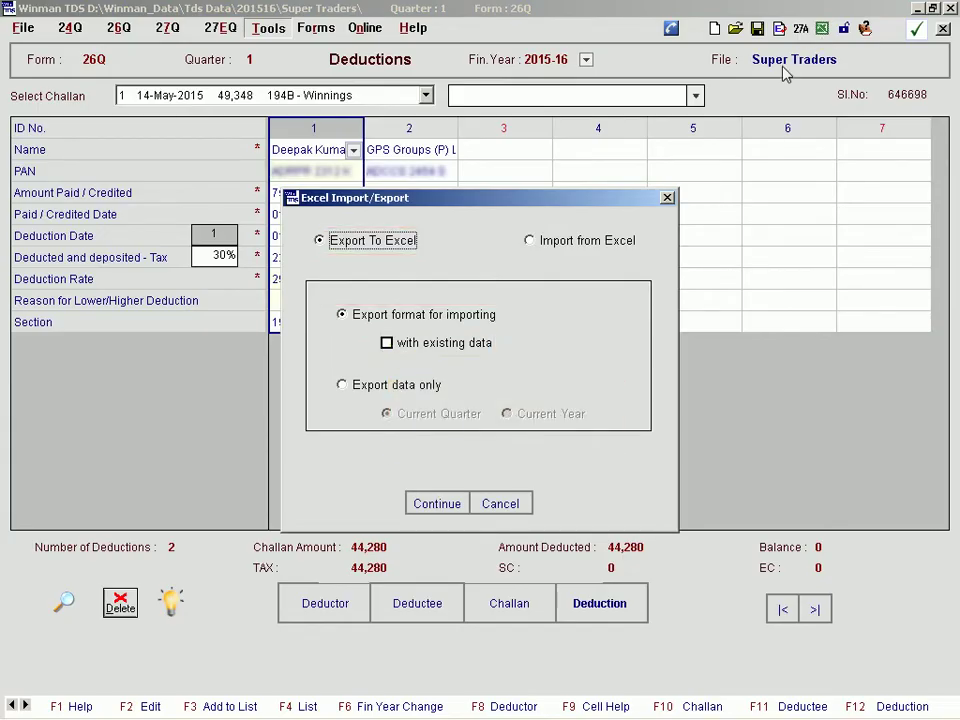
click(388, 344)
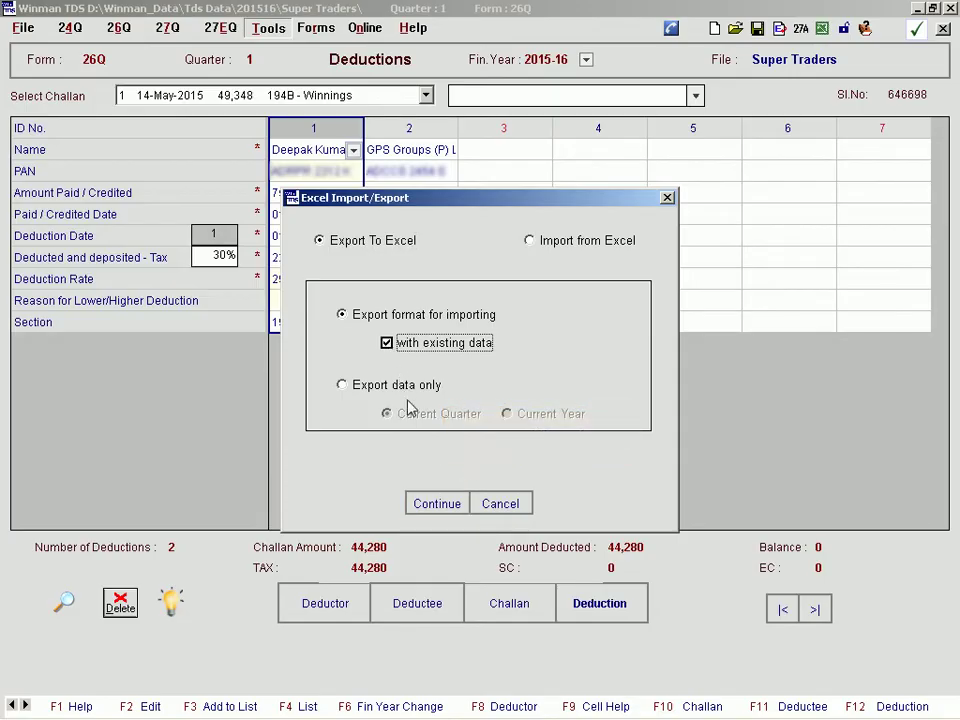
click(445, 510)
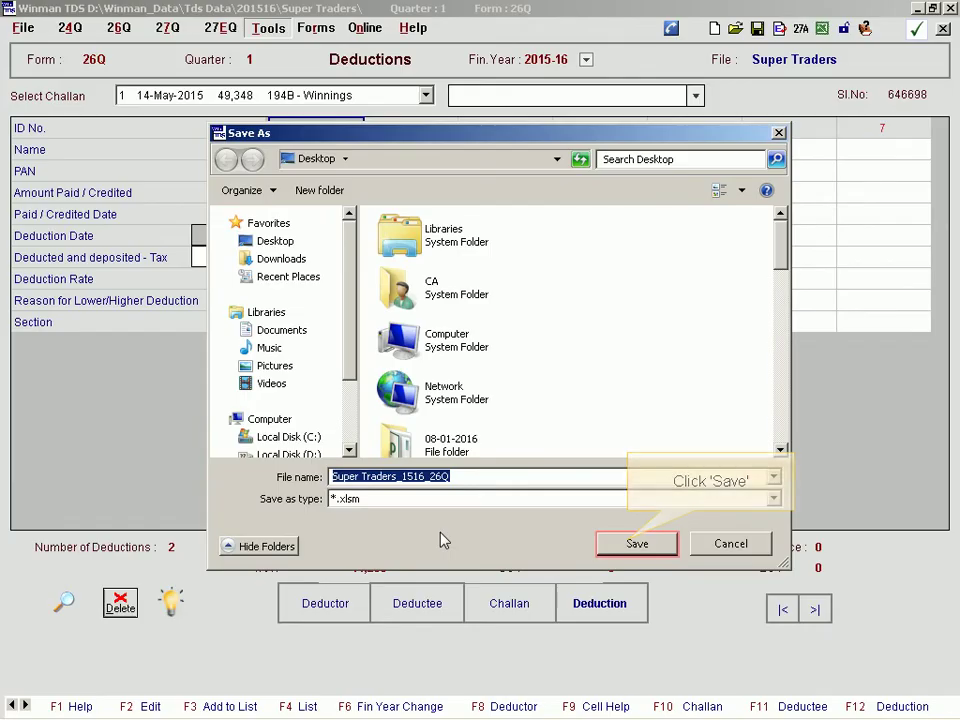
click(636, 545)
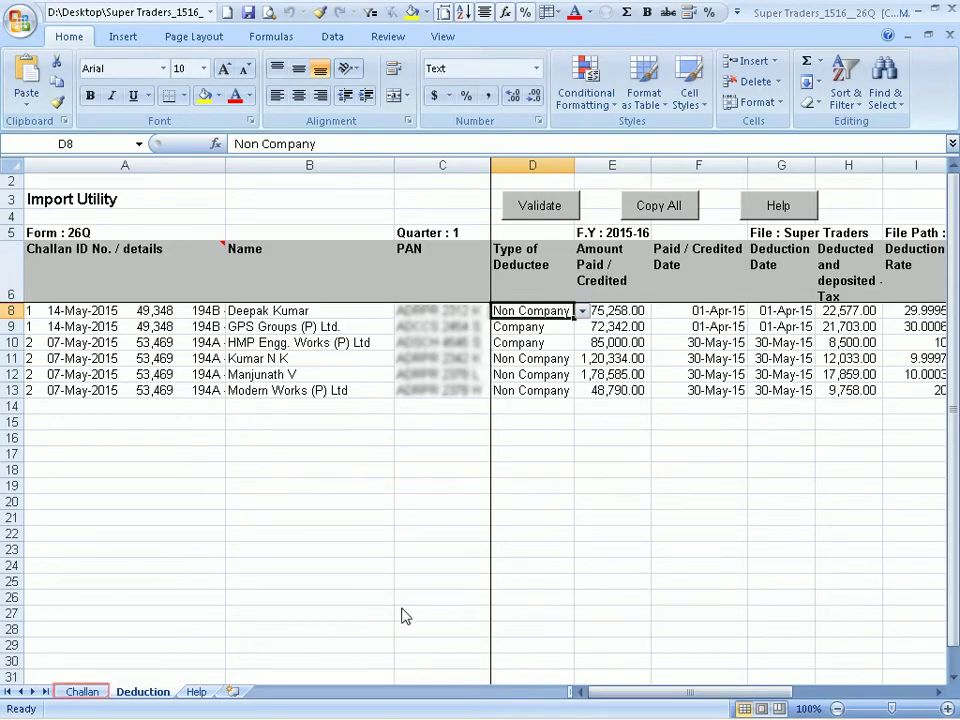
- Check the Challan and Deduction sheets, then copy all deduction entries with Copy All
click(84, 692)
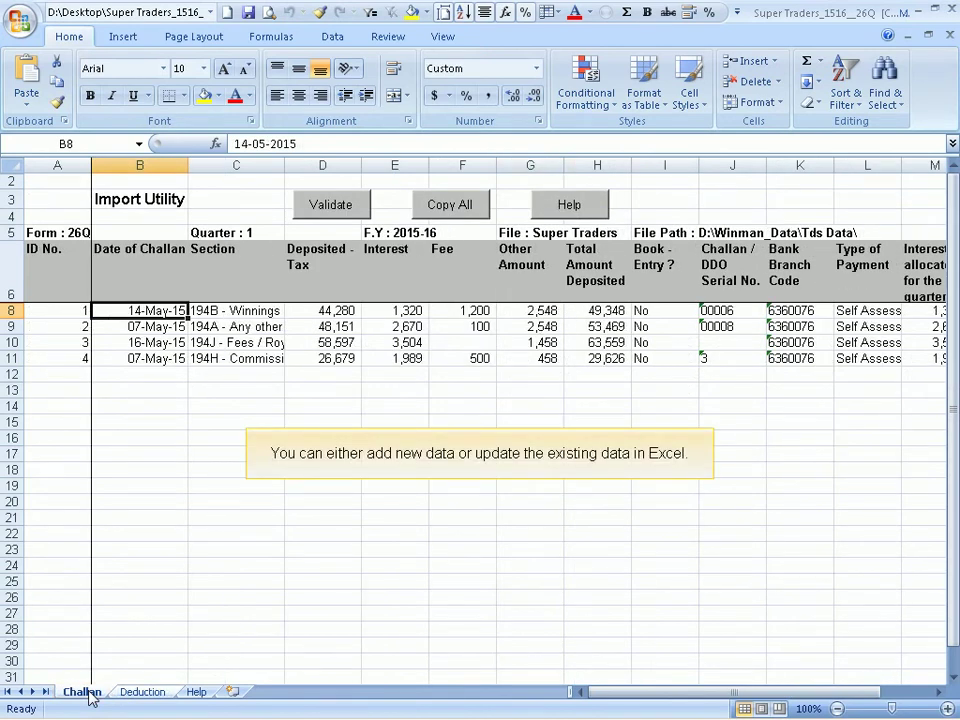
click(147, 693)
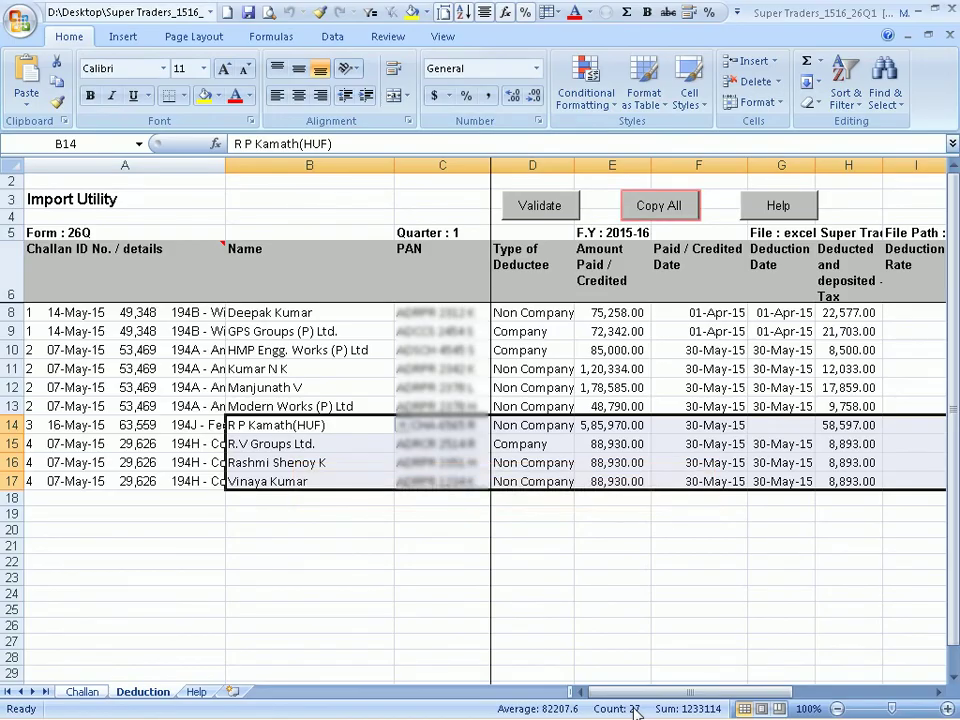
click(637, 207)
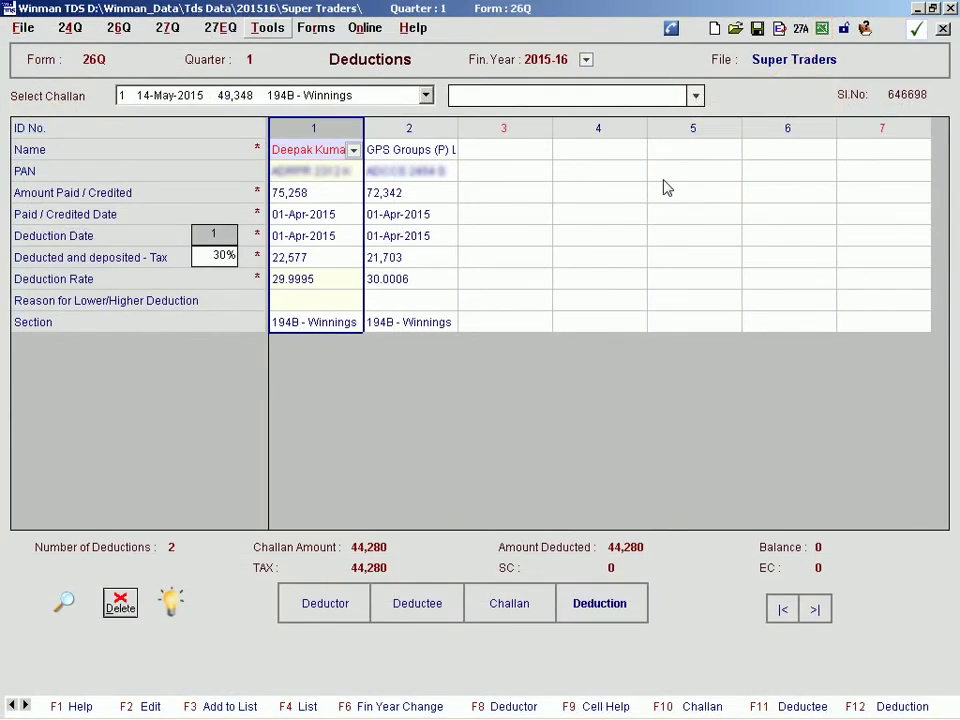
- Import the Excel data with Overwrite All, confirm the replacement, and dismiss the success message
click(821, 29)
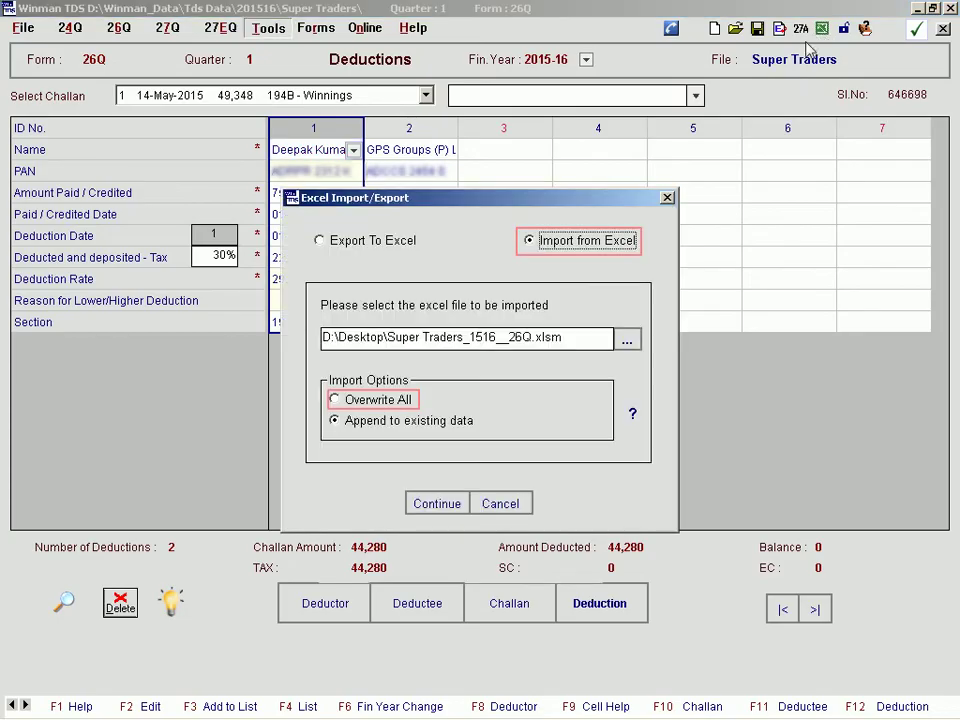
click(336, 401)
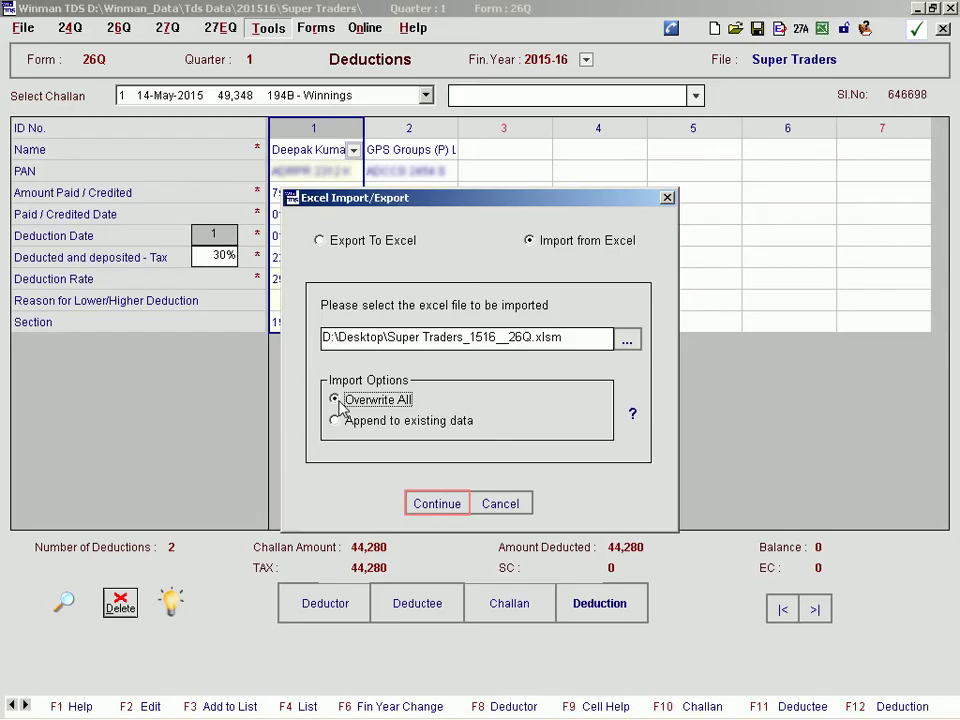
click(436, 504)
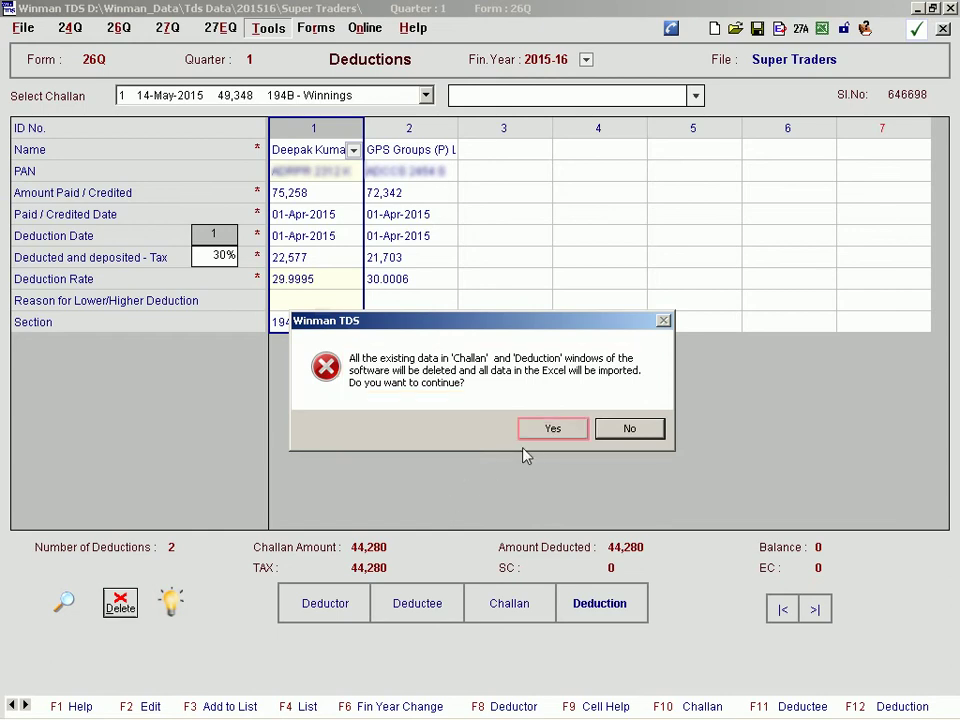
click(553, 429)
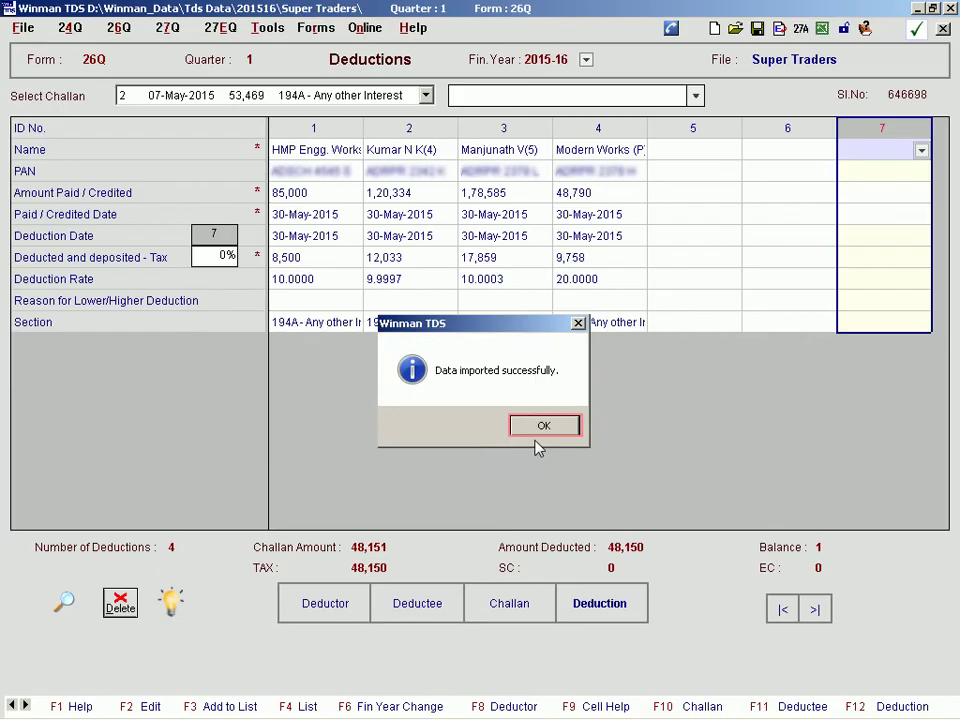
click(543, 426)
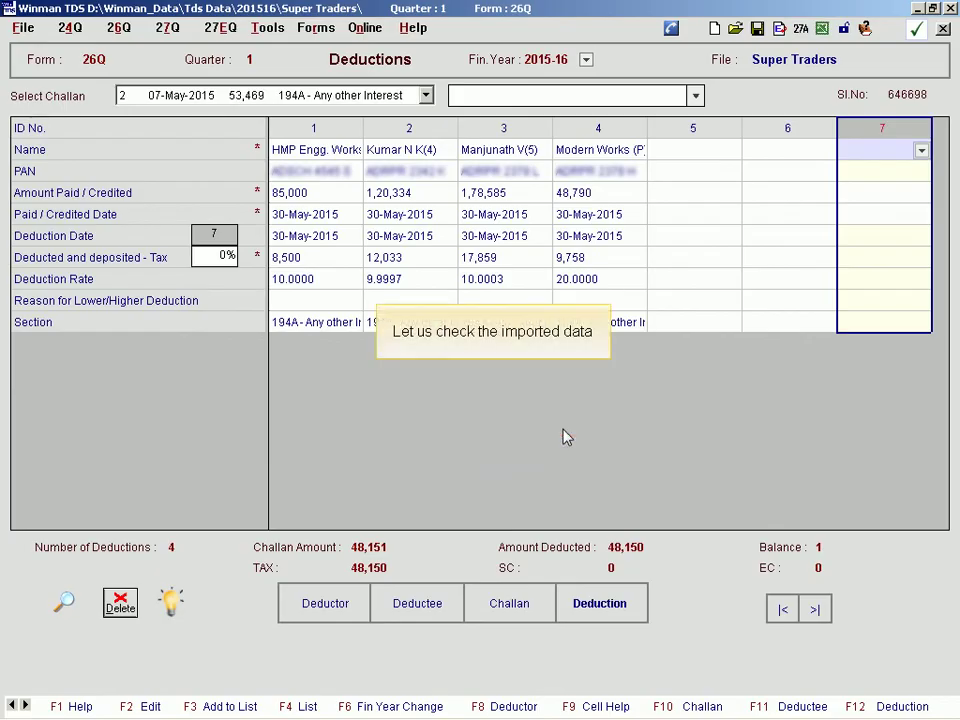